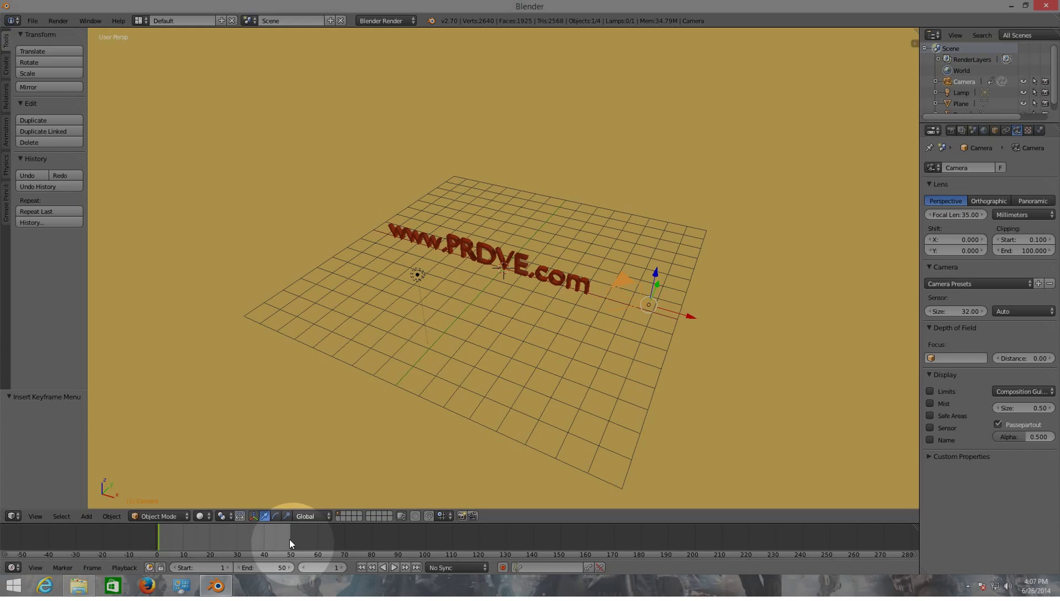
Step: At frame 25, slide the camera left along X onto the text and rotate it -90° about Z
drag(289, 539, 223, 538)
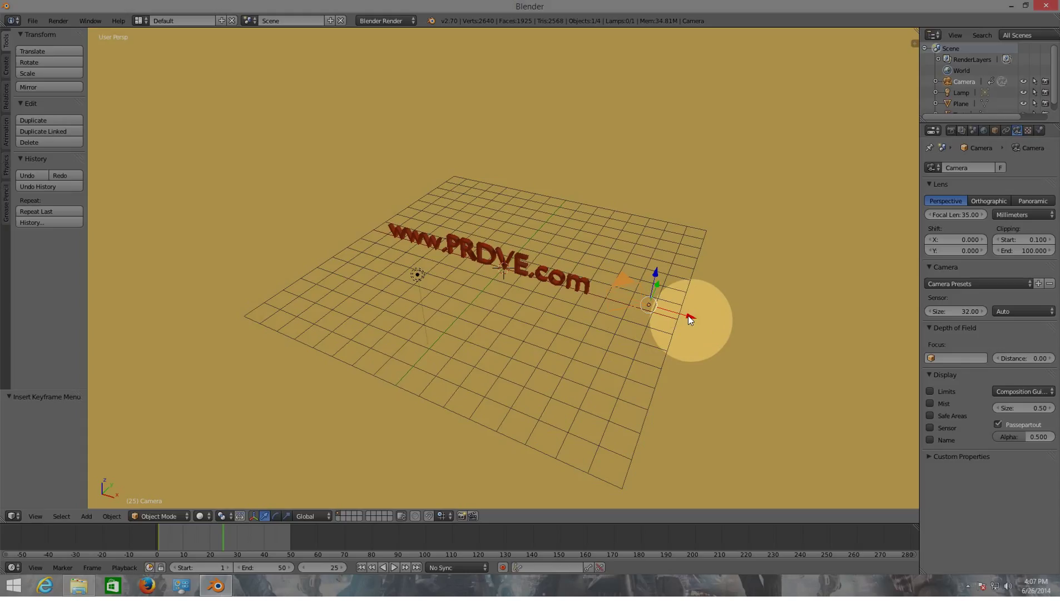
drag(688, 315, 268, 232)
middle_drag(335, 246, 388, 255)
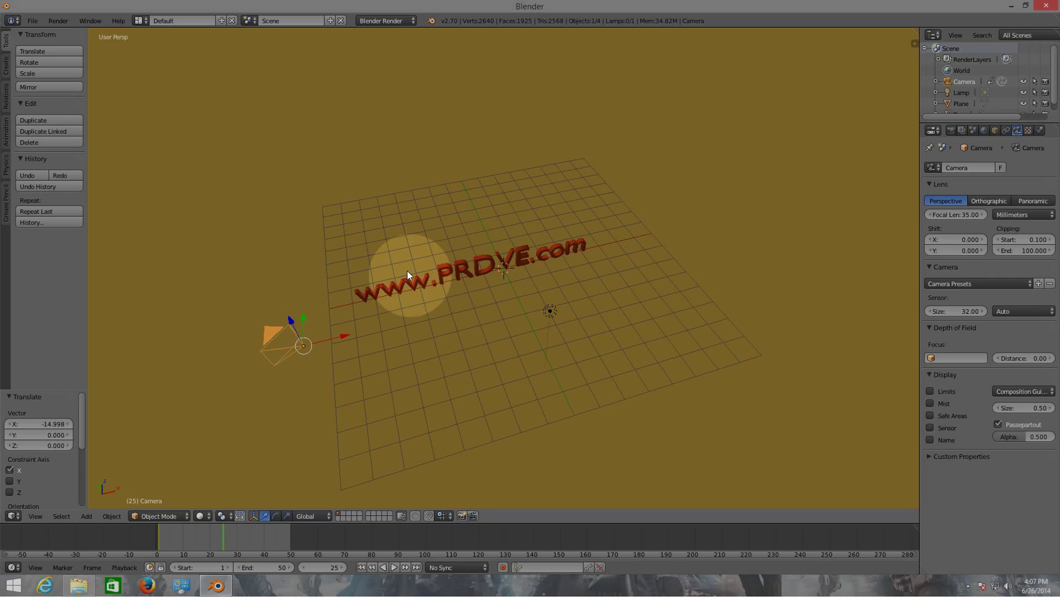
key(r)
key(z)
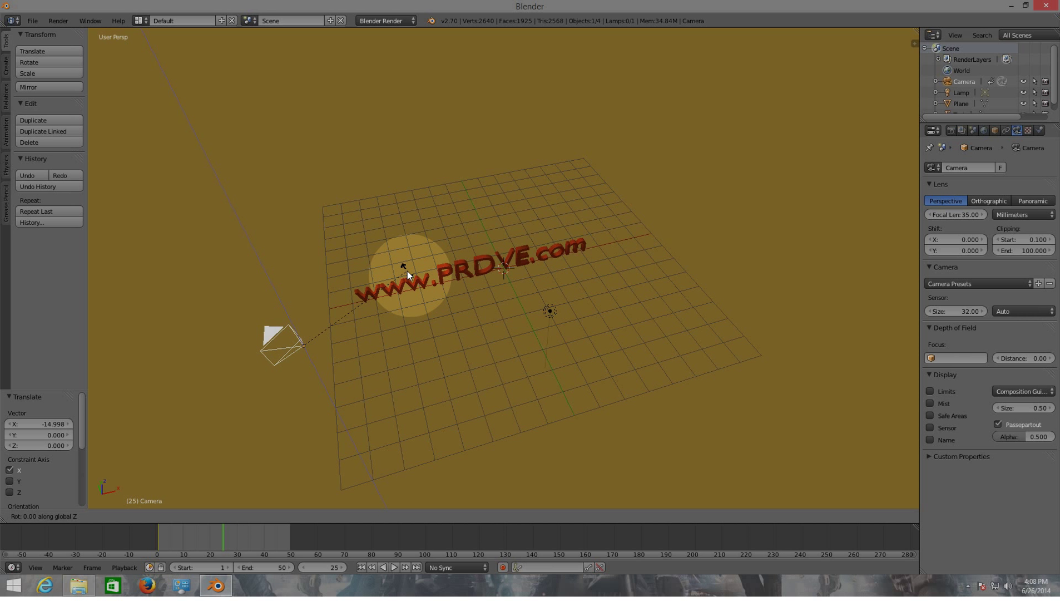
text(-90)
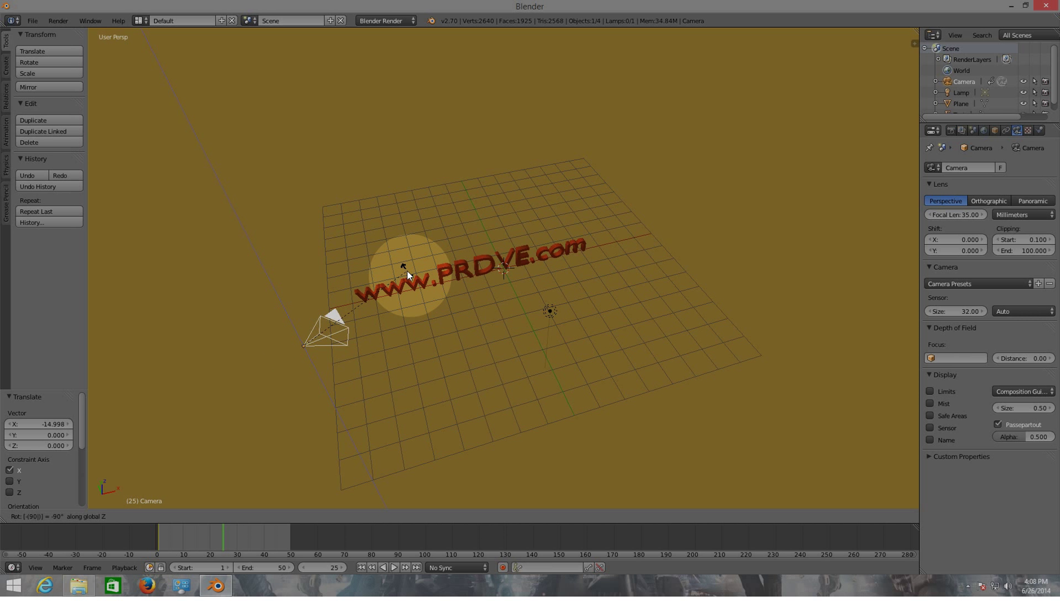
key(Return)
key(KP_0)
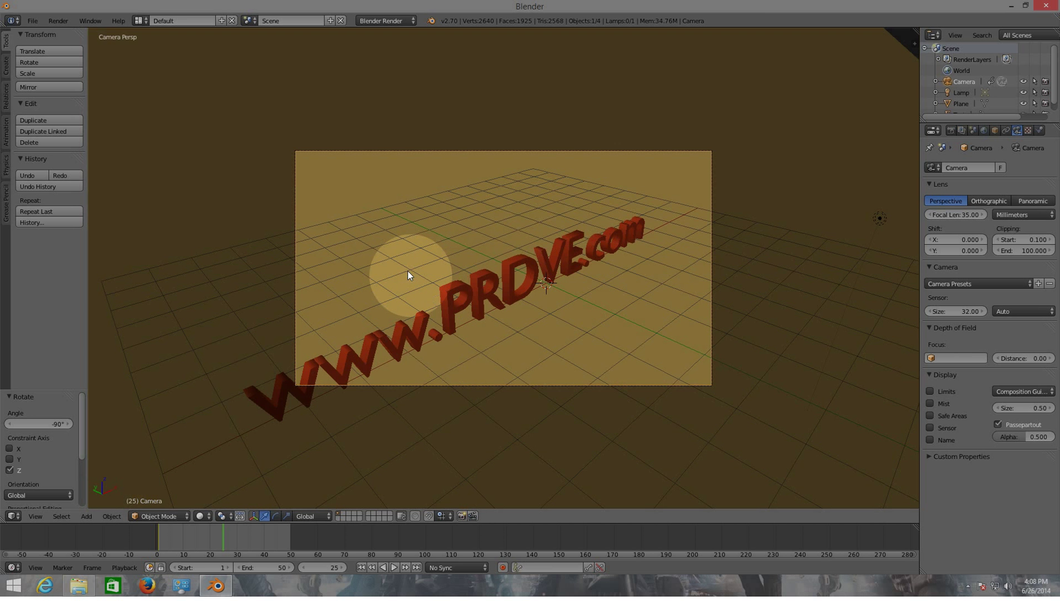
key(KP_0)
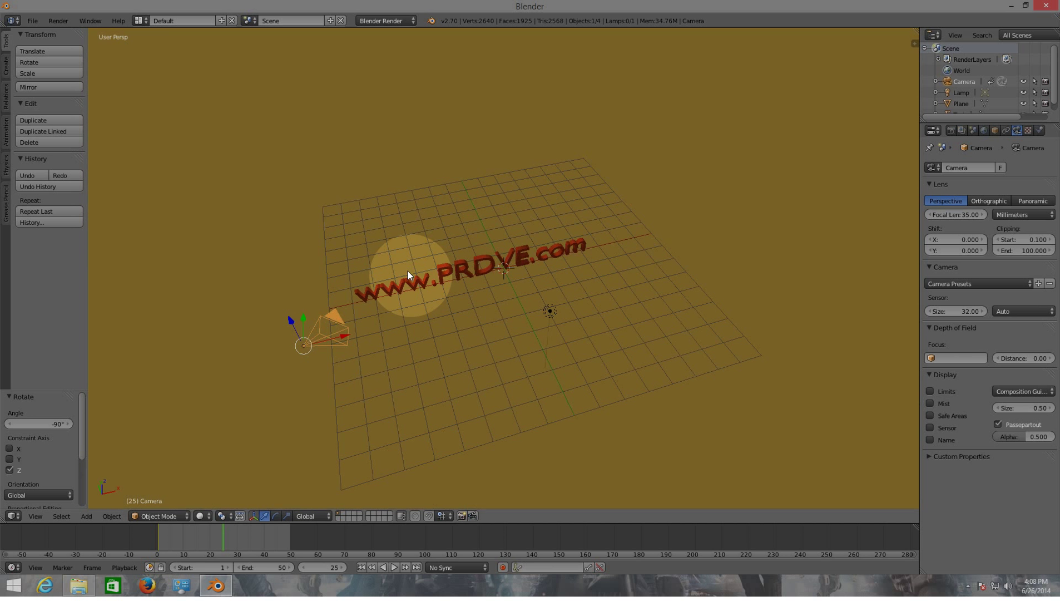
Step: Fine-tune the camera's X position, checking the framing through the camera view
key(g)
key(x)
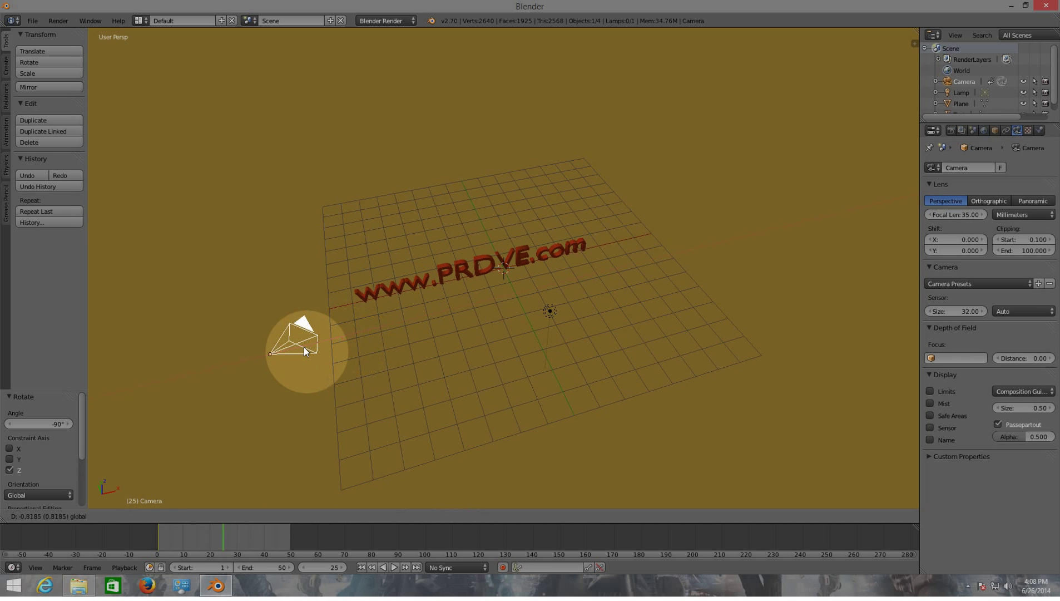
click(296, 347)
key(KP_0)
key(KP_0)
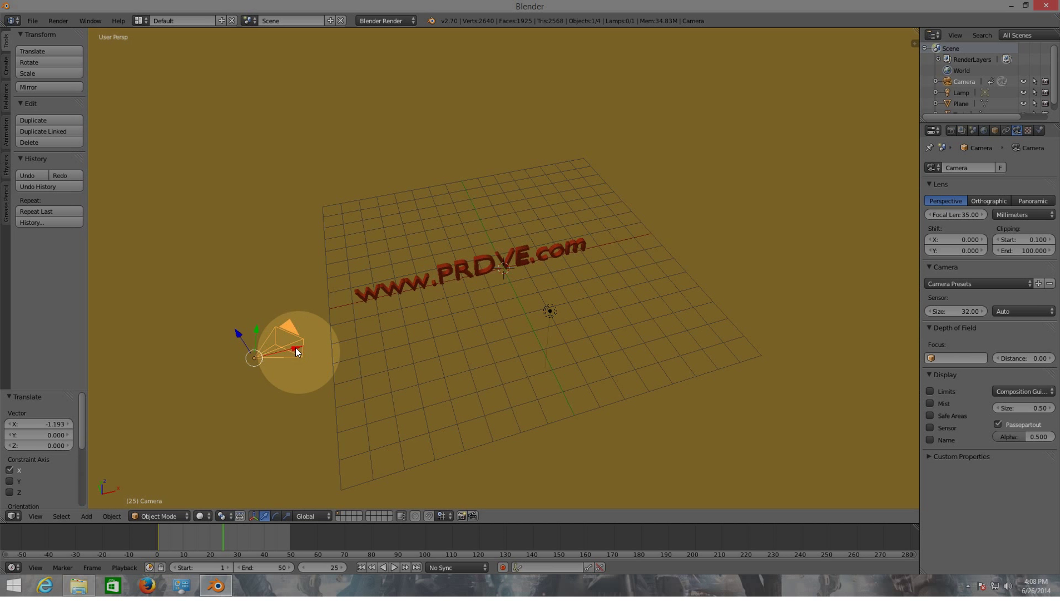
key(g)
key(x)
click(279, 354)
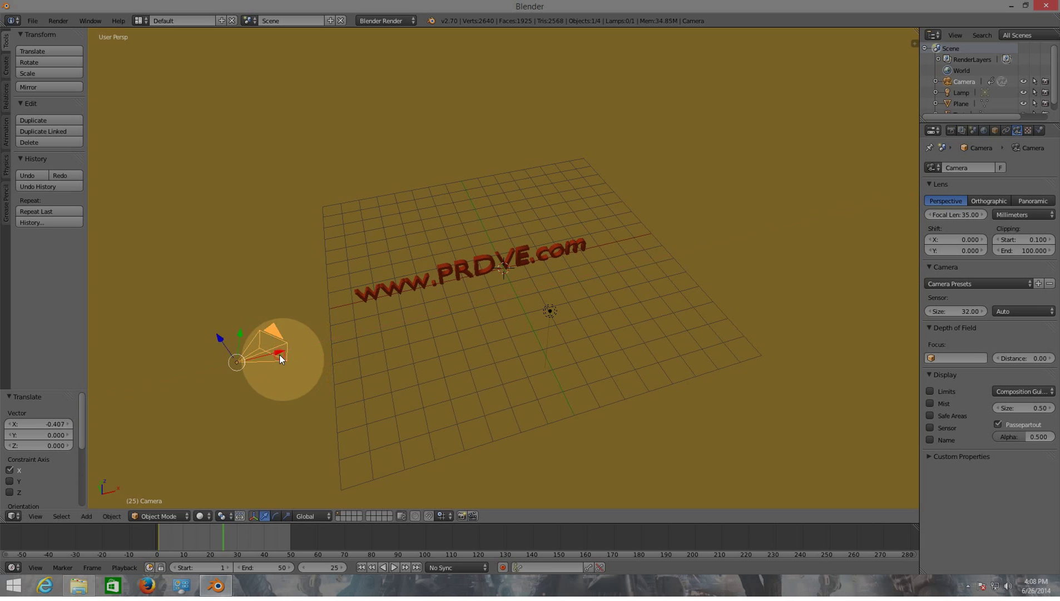
key(KP_0)
key(KP_0)
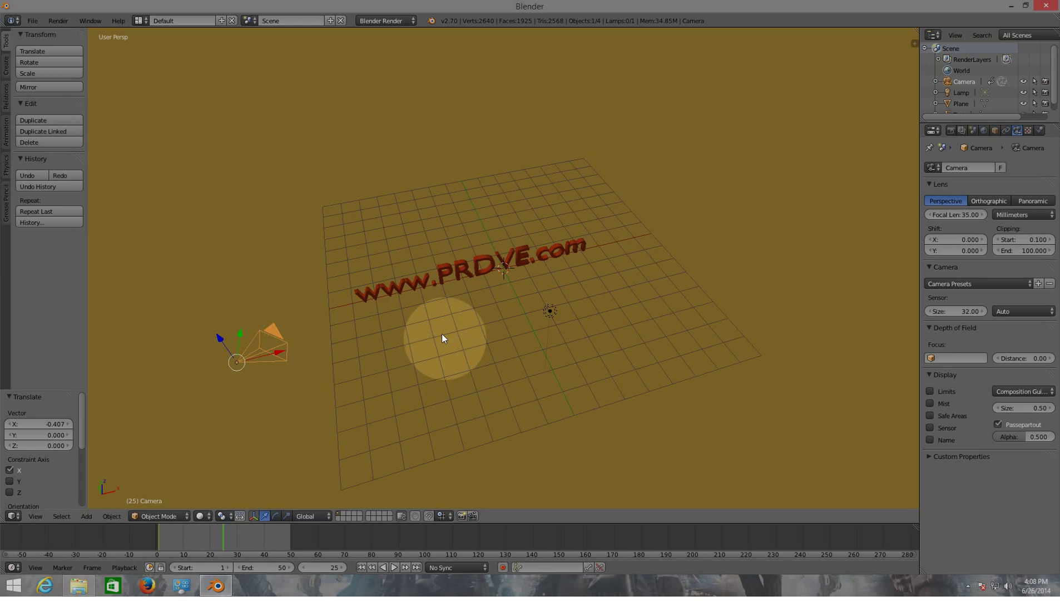
Step: Insert a LocRotScale keyframe for the camera at frame 25, undo a stray move, and go to frame 49
key(i)
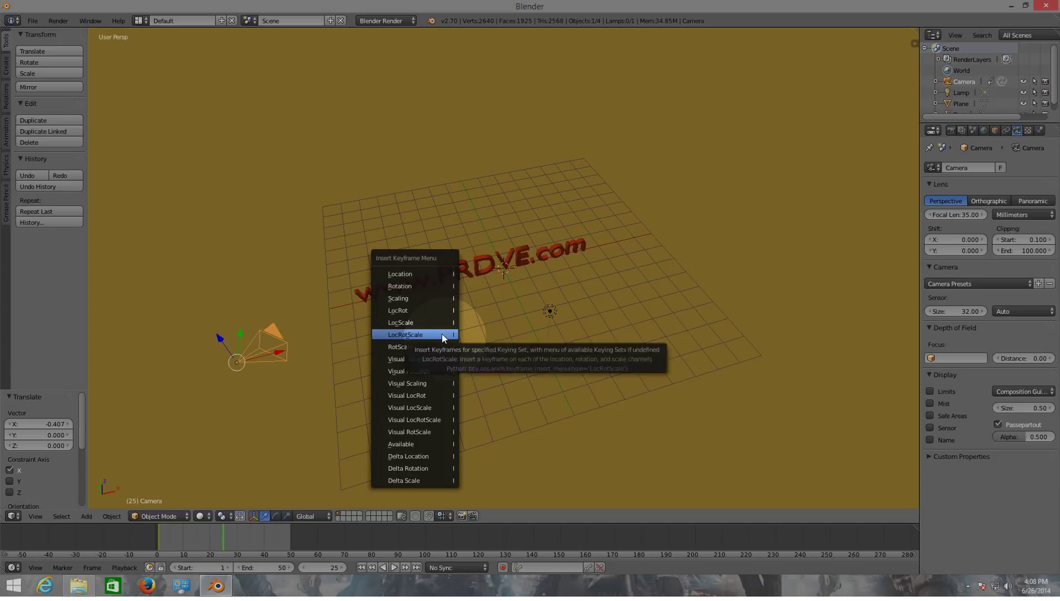
click(442, 333)
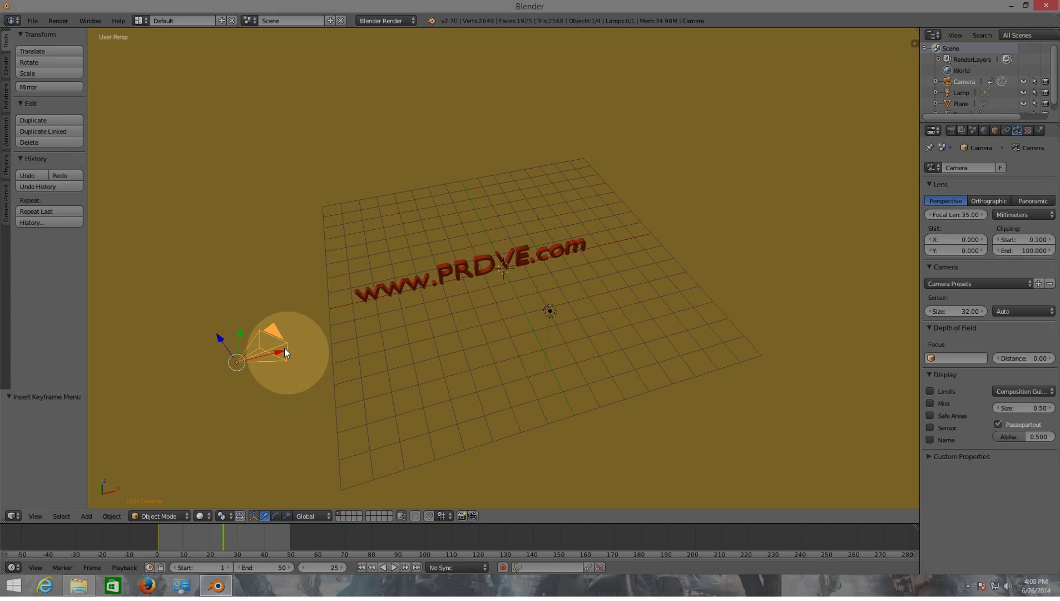
key(g)
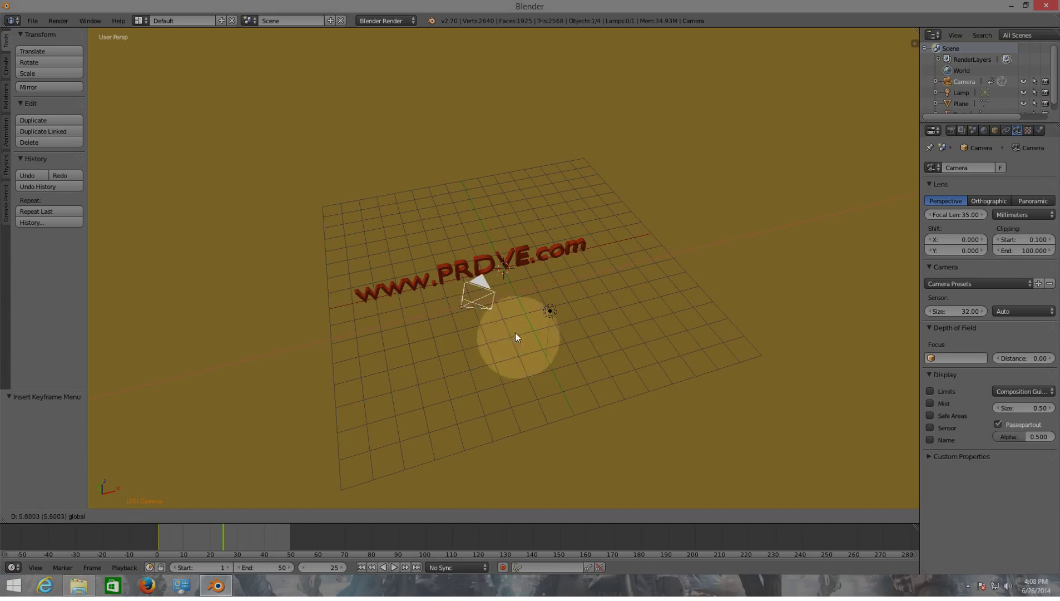
click(202, 402)
key(ctrl+z)
click(285, 545)
Step: At frame 49, move the camera along X to sit above the centre of the text
key(g)
key(x)
click(558, 315)
key(KP_1)
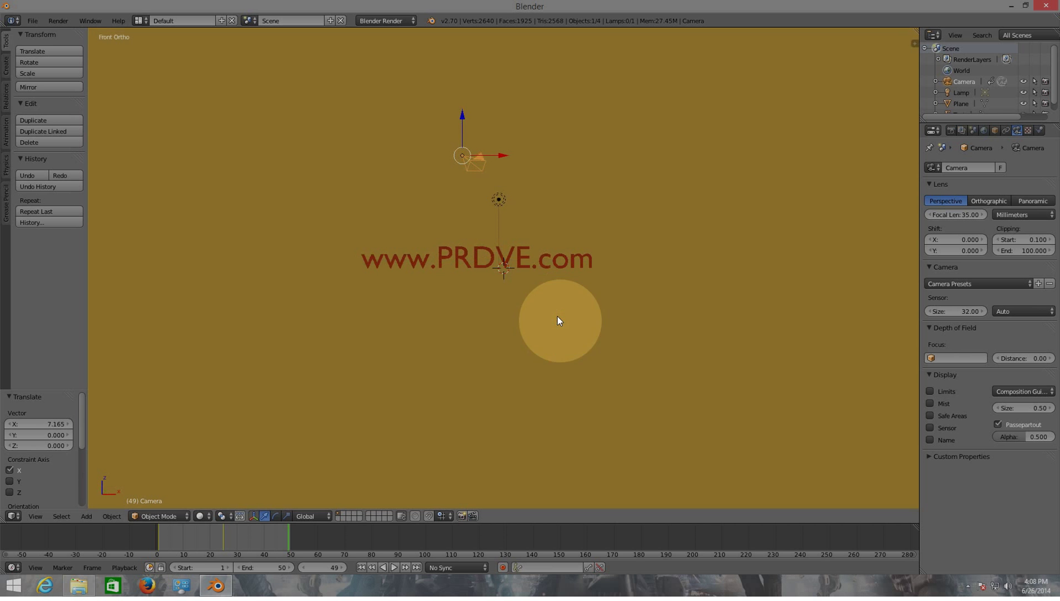
key(g)
key(x)
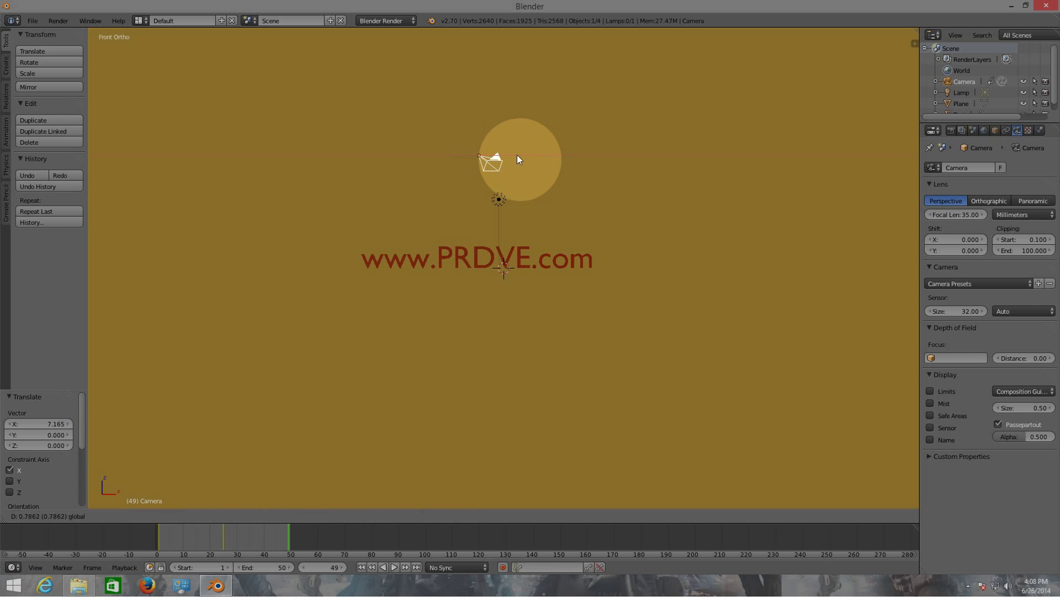
click(509, 156)
middle_drag(589, 147, 591, 173)
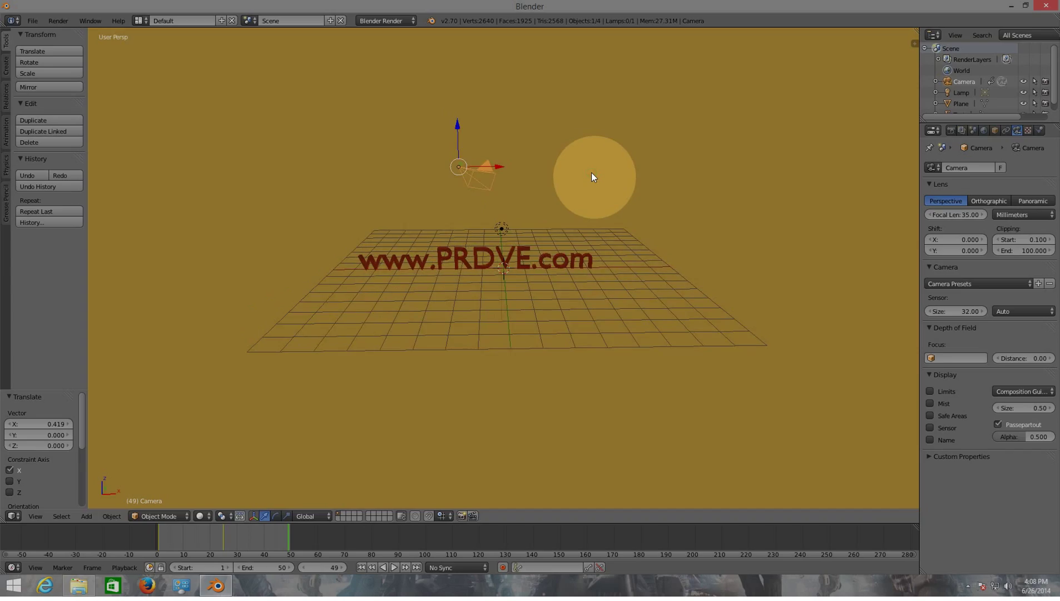
Step: Rotate the camera 40° about Z and check the framing through the camera
text(rz)
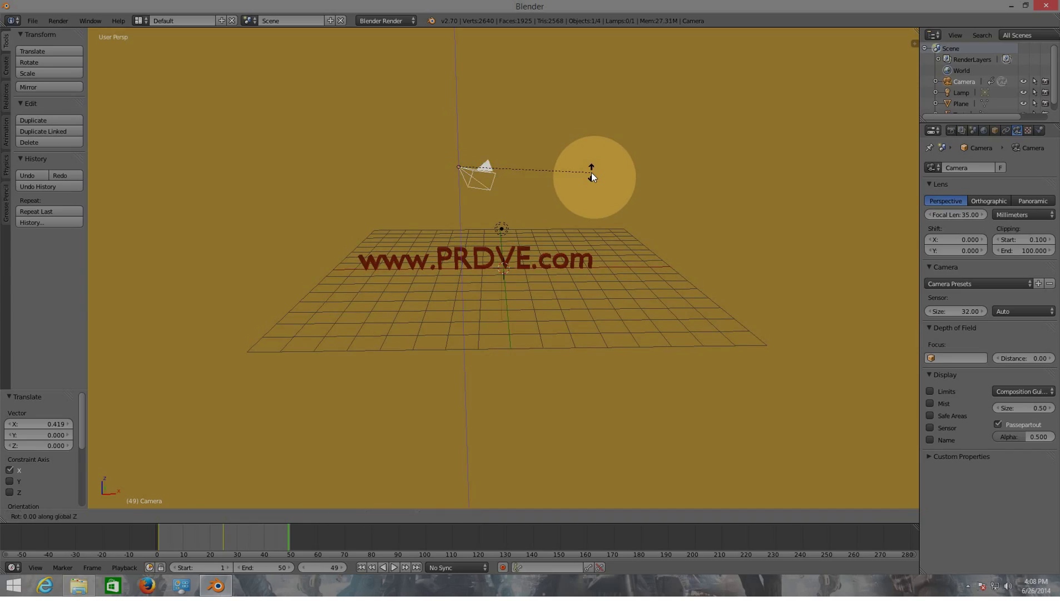
text(-40)
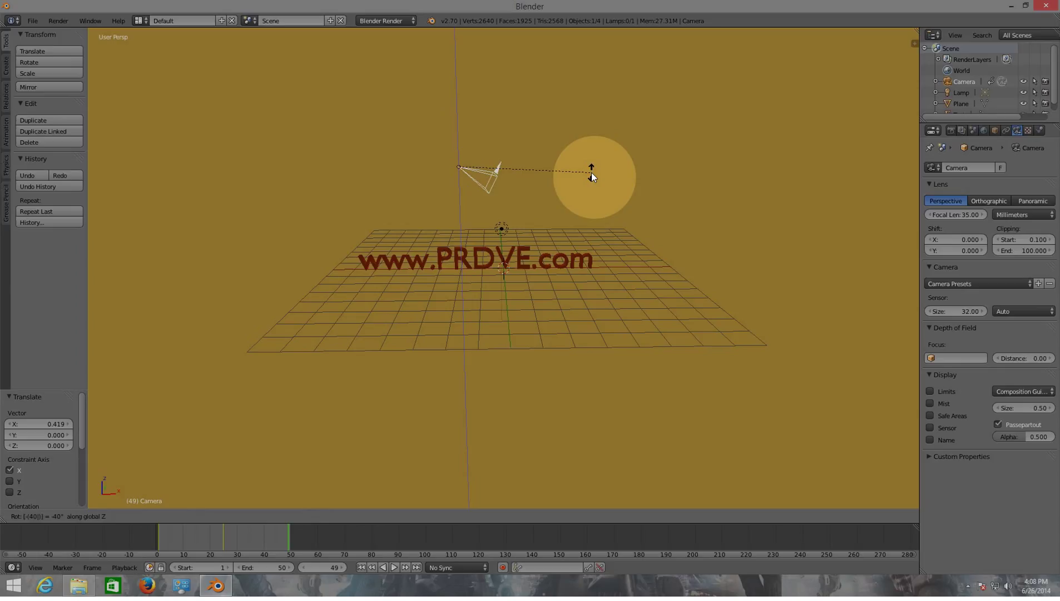
key(Return)
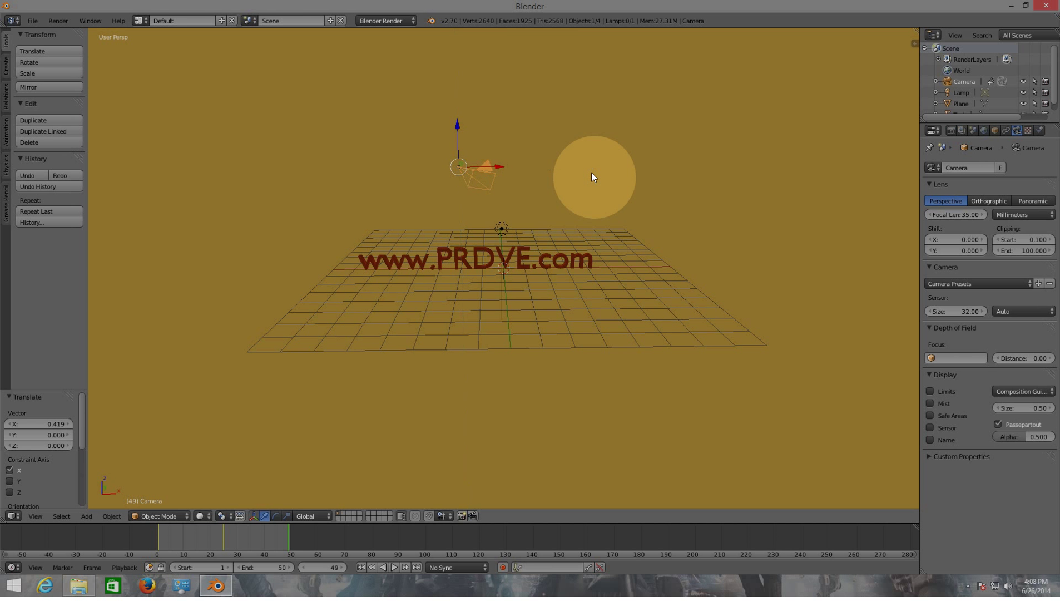
text(rz40)
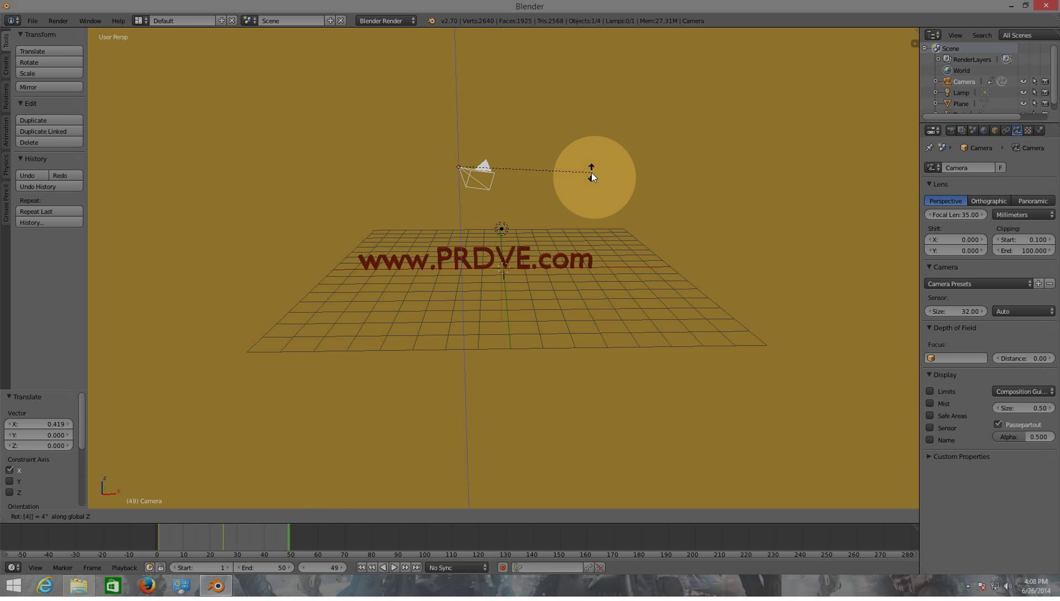
key(Return)
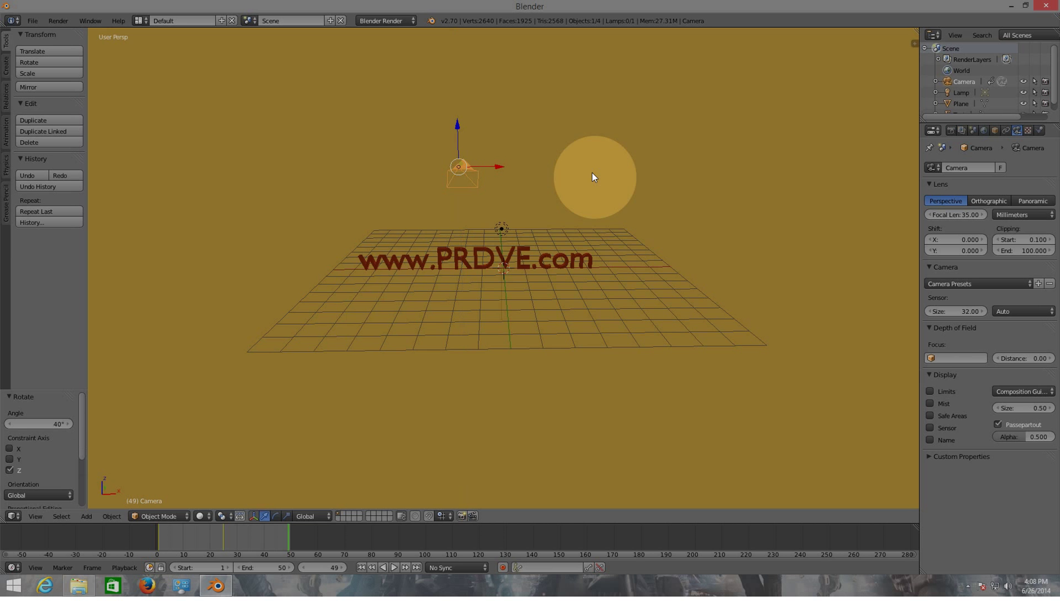
key(KP_0)
key(KP_0)
middle_drag(584, 148, 394, 153)
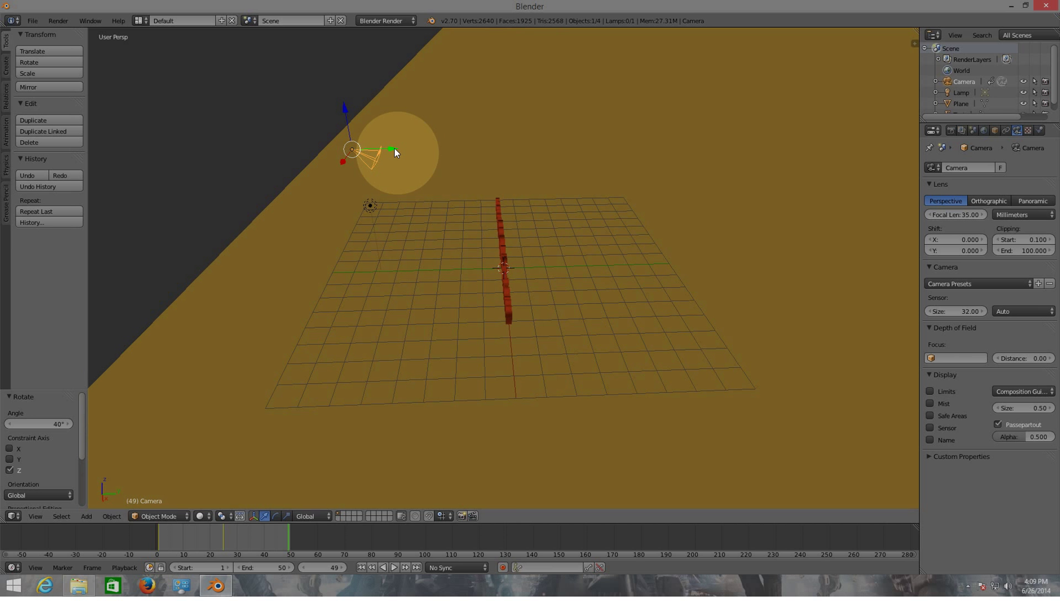
drag(395, 148, 234, 157)
key(KP_0)
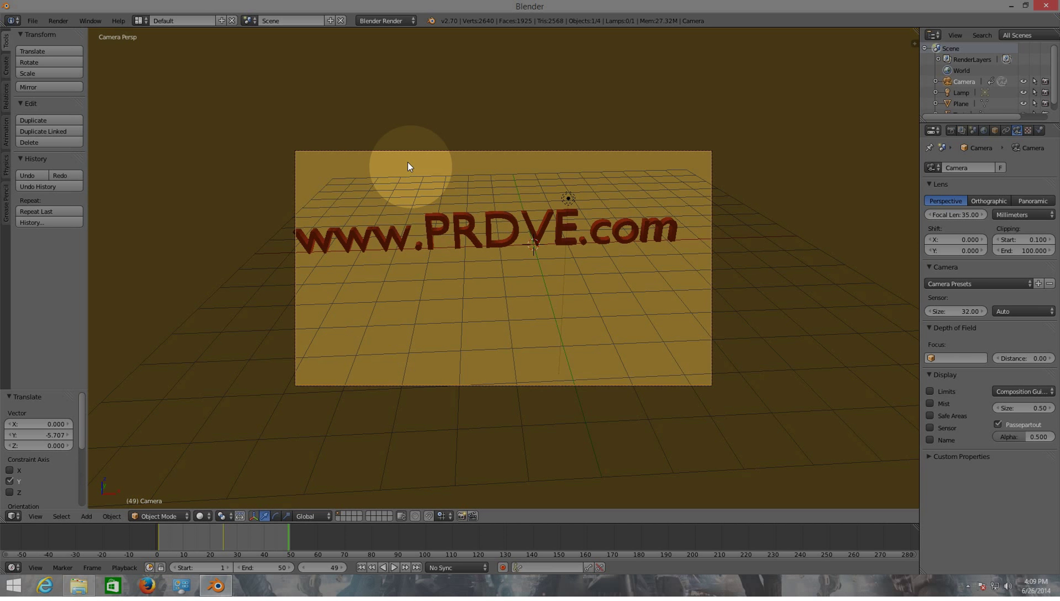
key(KP_0)
drag(201, 163, 211, 159)
key(KP_0)
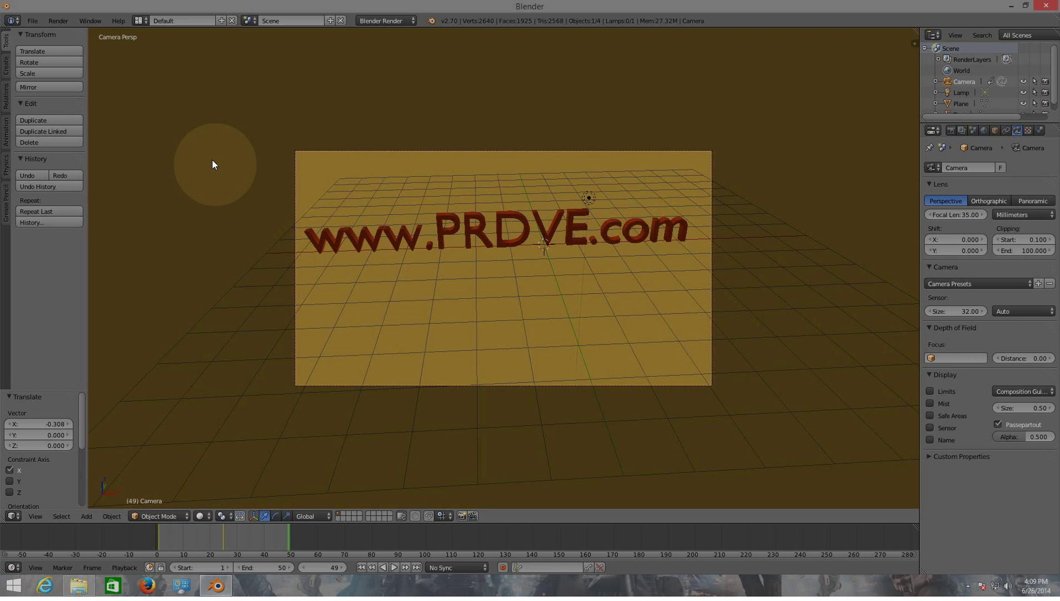
key(KP_0)
middle_drag(341, 230, 393, 230)
key(i)
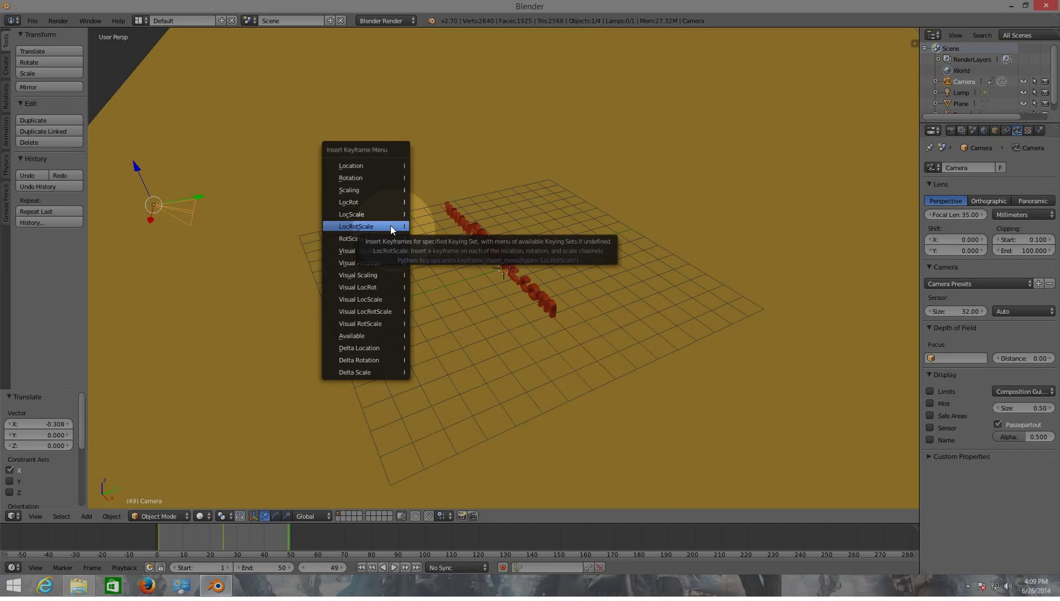
Step: Keyframe the camera's LocRotScale at frame 49 and preview the sweep through the camera, stopping back at frame 1
click(391, 229)
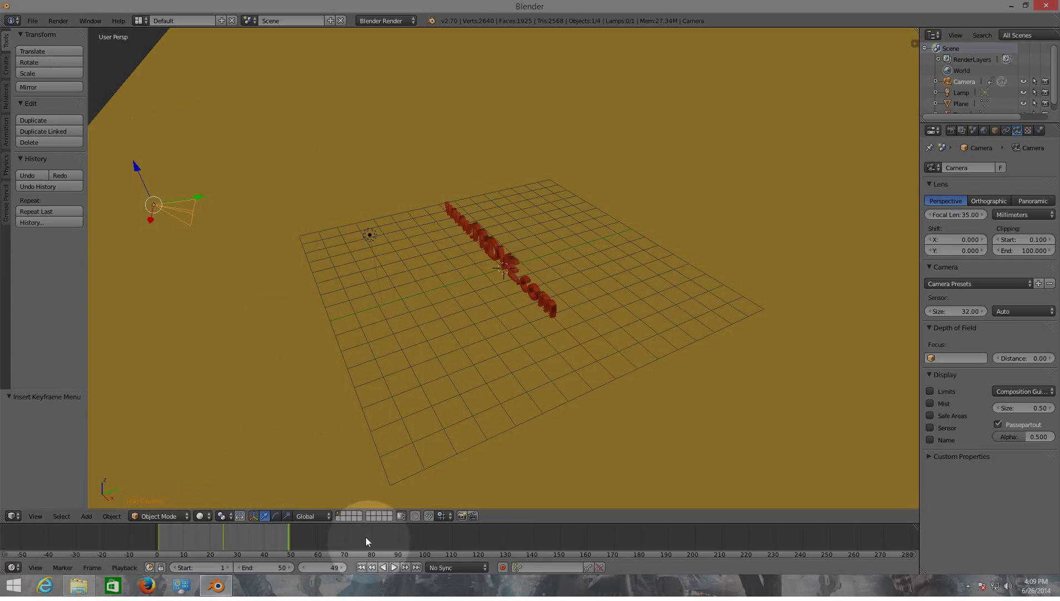
click(393, 567)
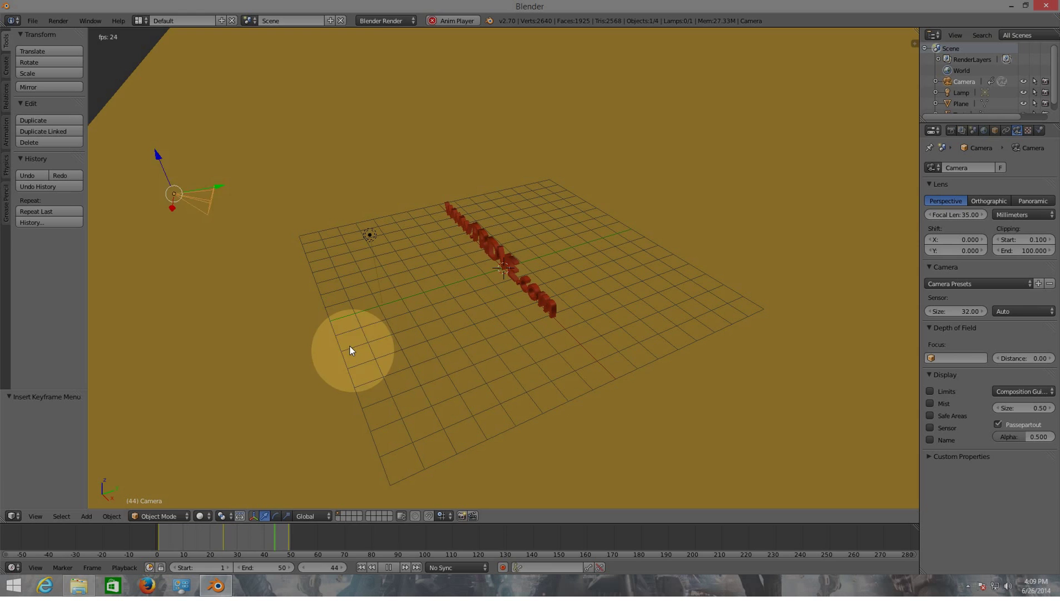
key(KP_0)
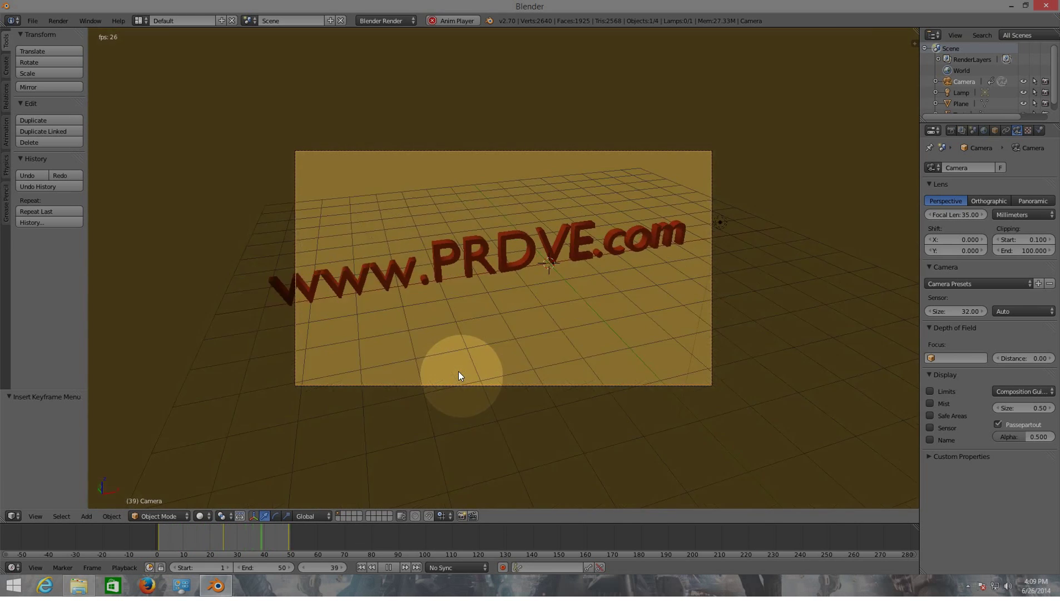
key(Escape)
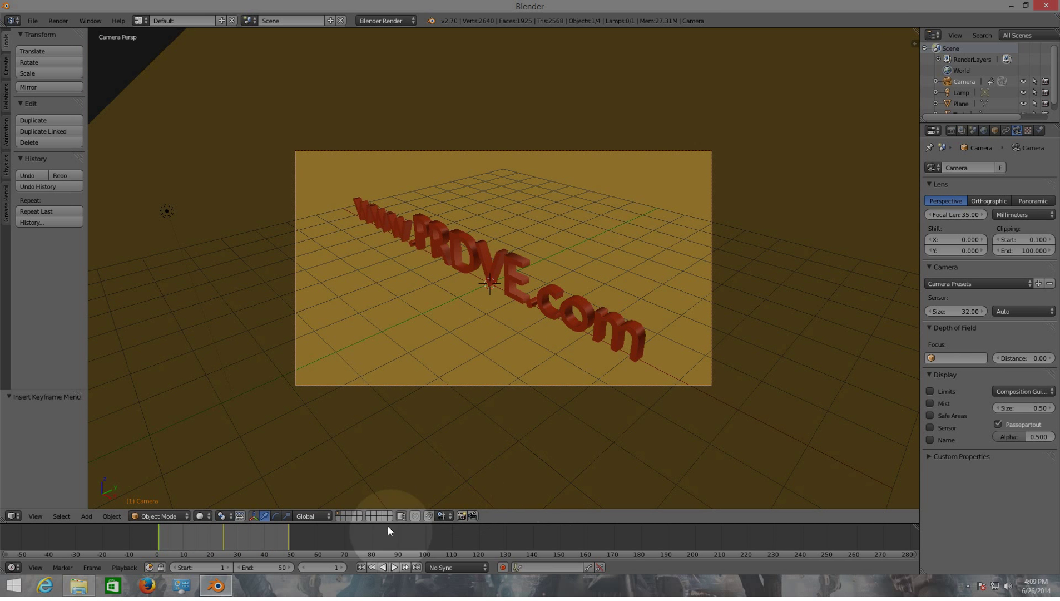
key(KP_0)
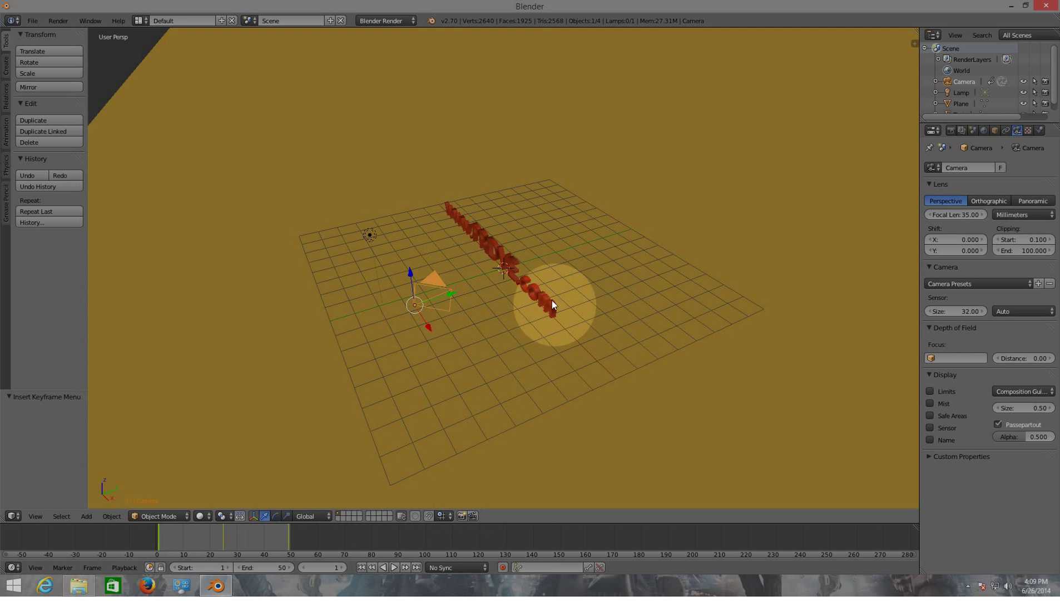
Step: In the Render properties, change the output file format from PNG to AVI JPEG
click(950, 131)
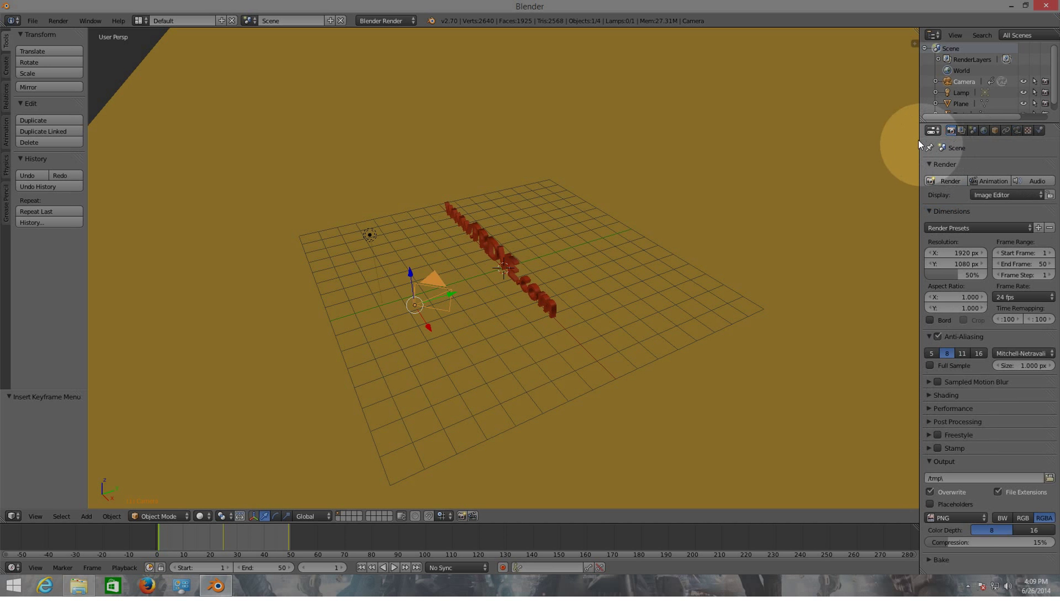
drag(918, 139, 871, 139)
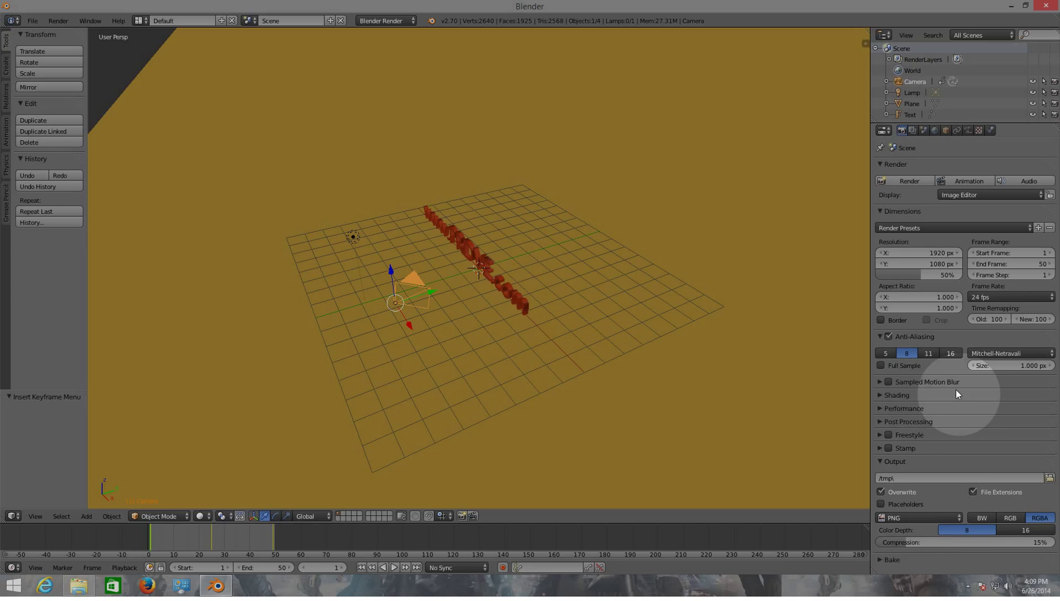
click(891, 518)
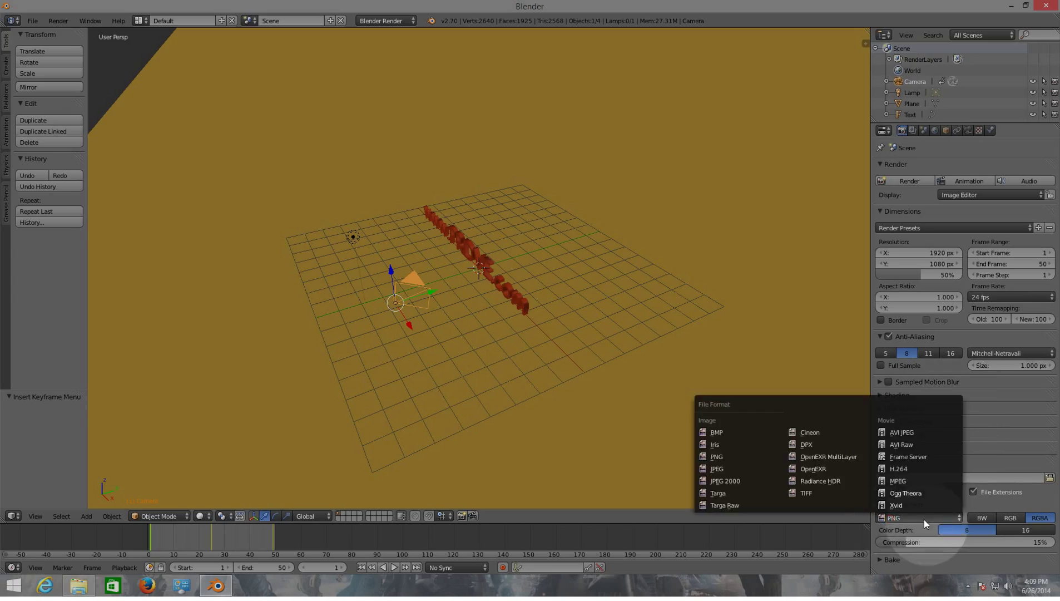
click(897, 516)
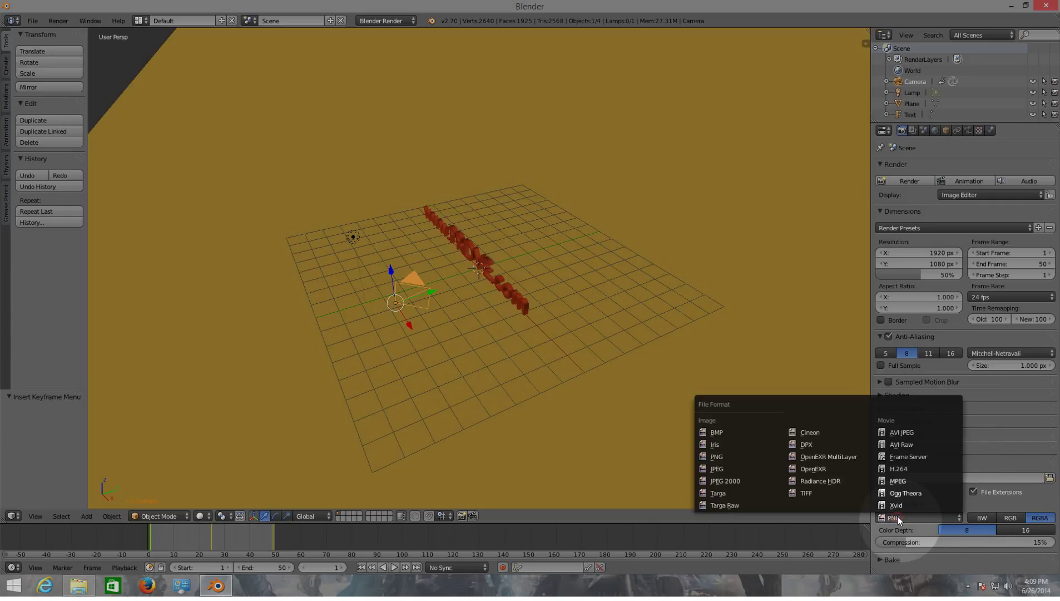
click(912, 433)
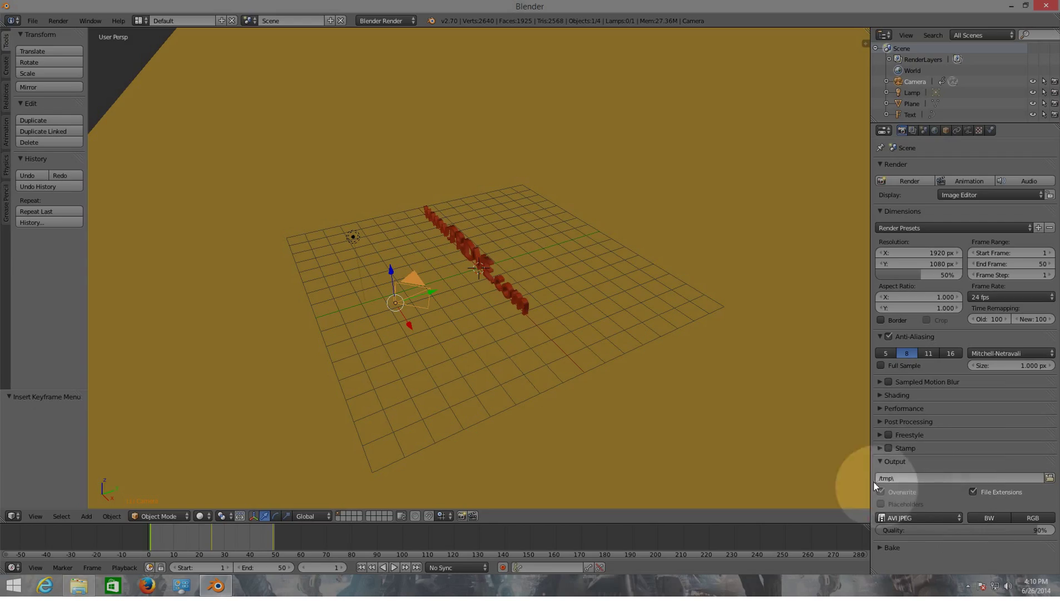
click(912, 477)
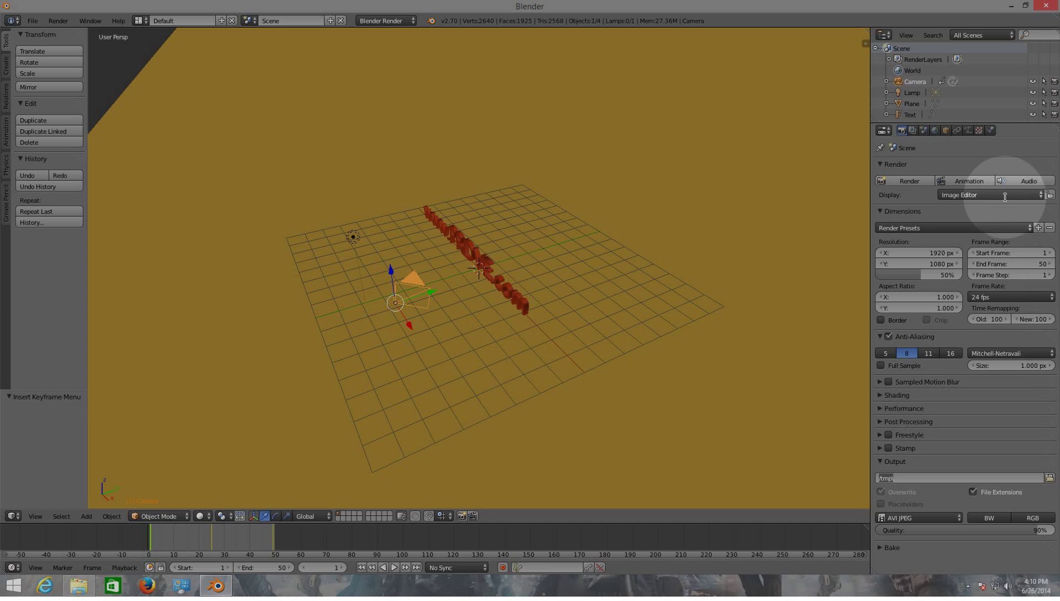
click(968, 181)
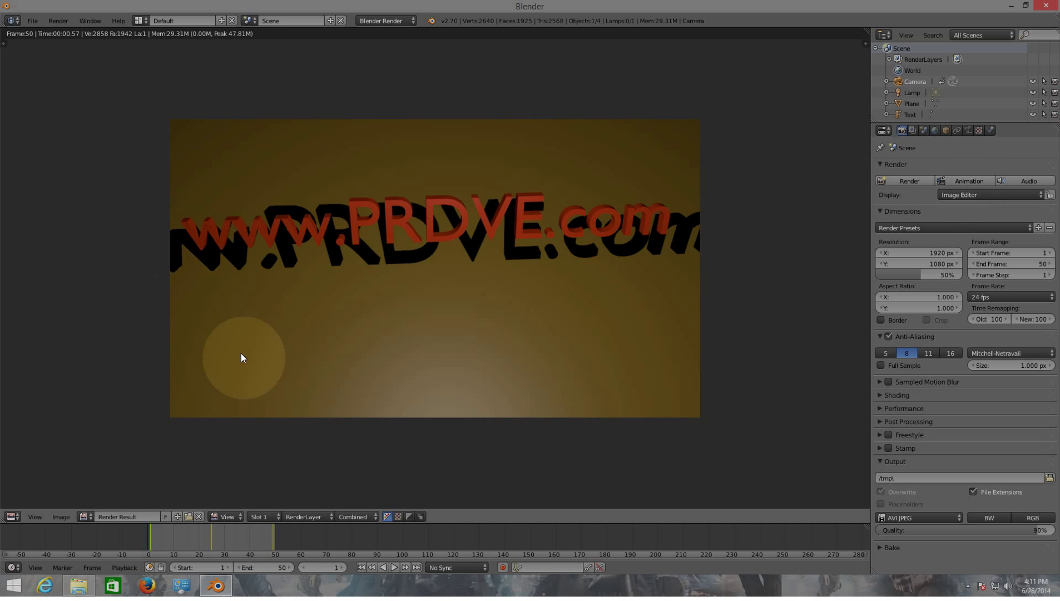
Step: Confirm in File Explorer and Blender that the render output folder is C:\tmp
click(78, 585)
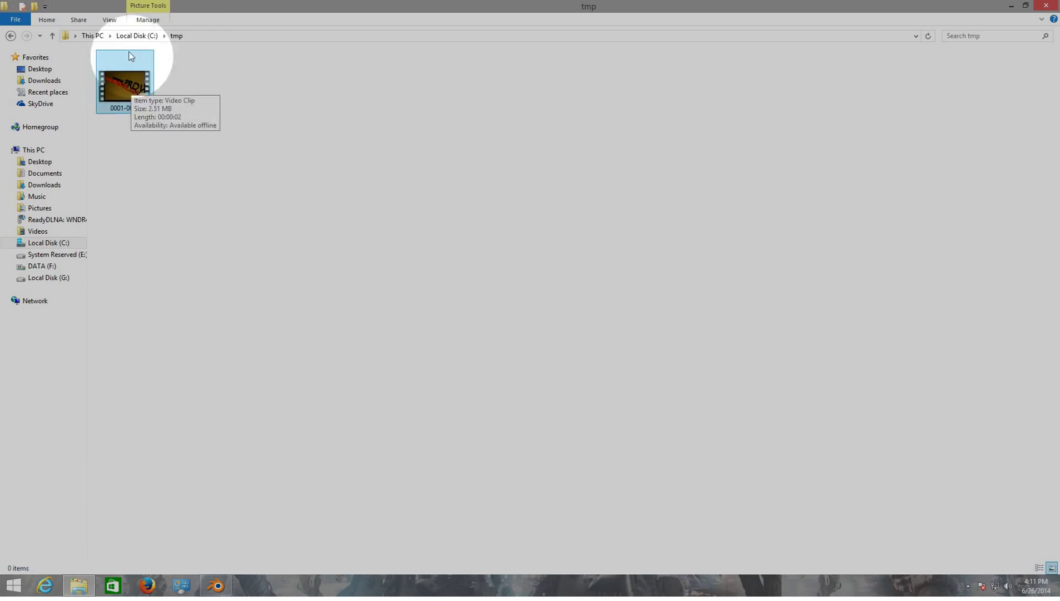
click(187, 37)
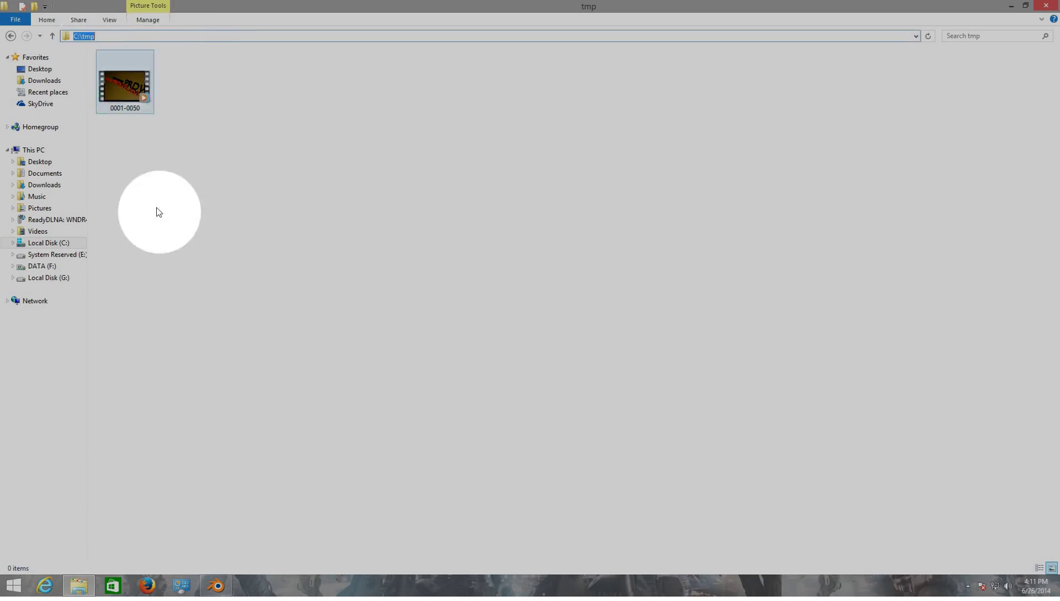
click(216, 585)
click(901, 478)
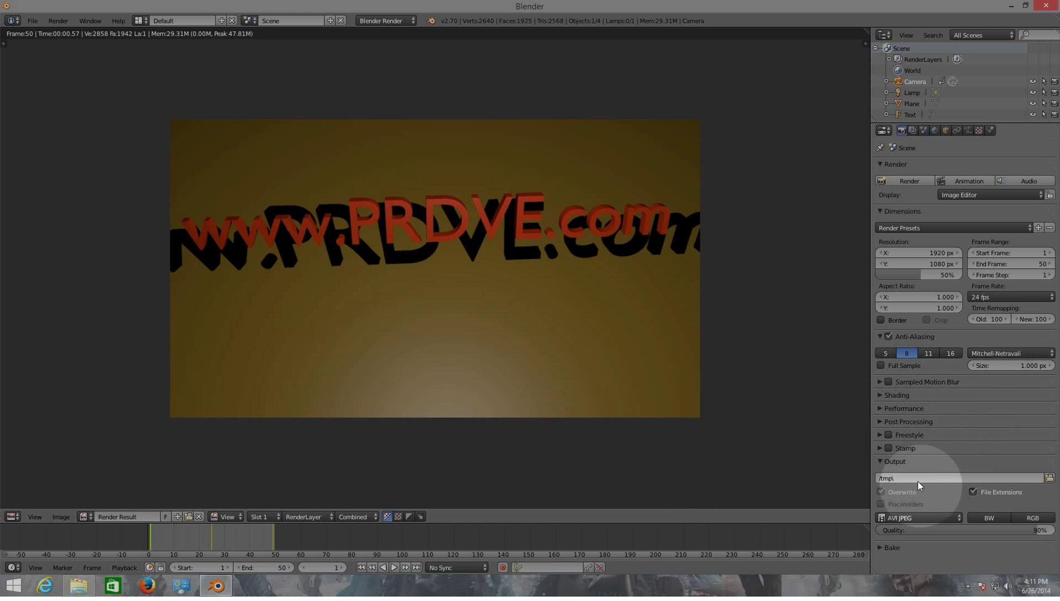
click(79, 587)
Step: Play the rendered 0001-0050 video in full screen
double_click(130, 84)
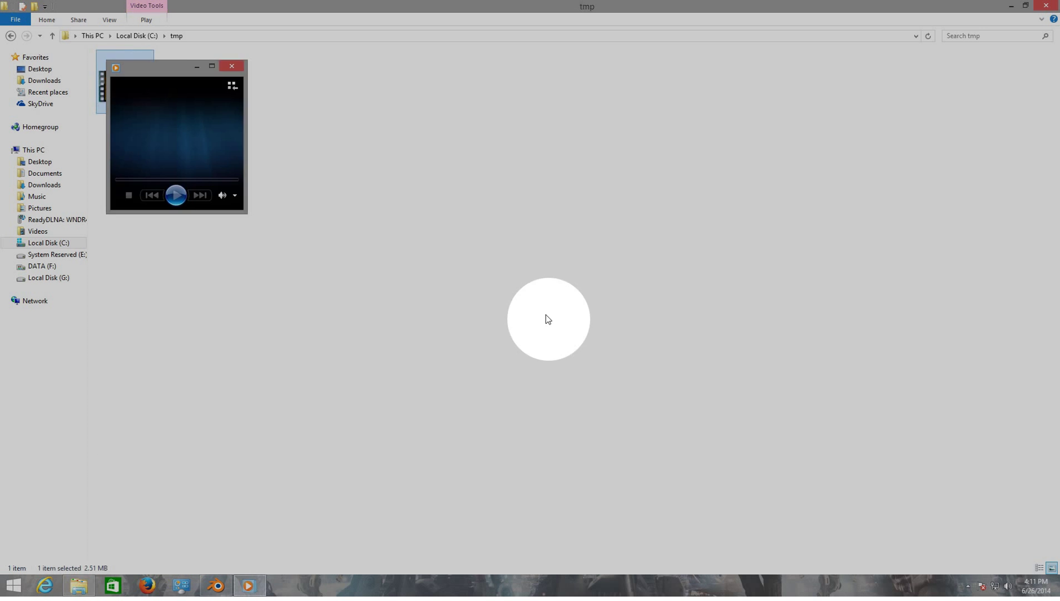
right_click(528, 236)
click(534, 251)
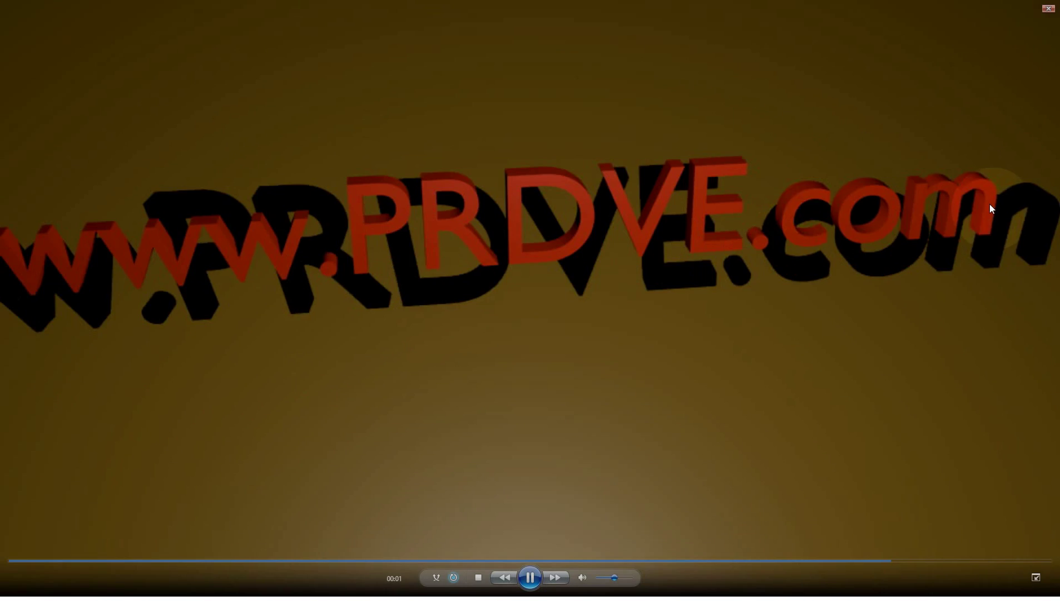